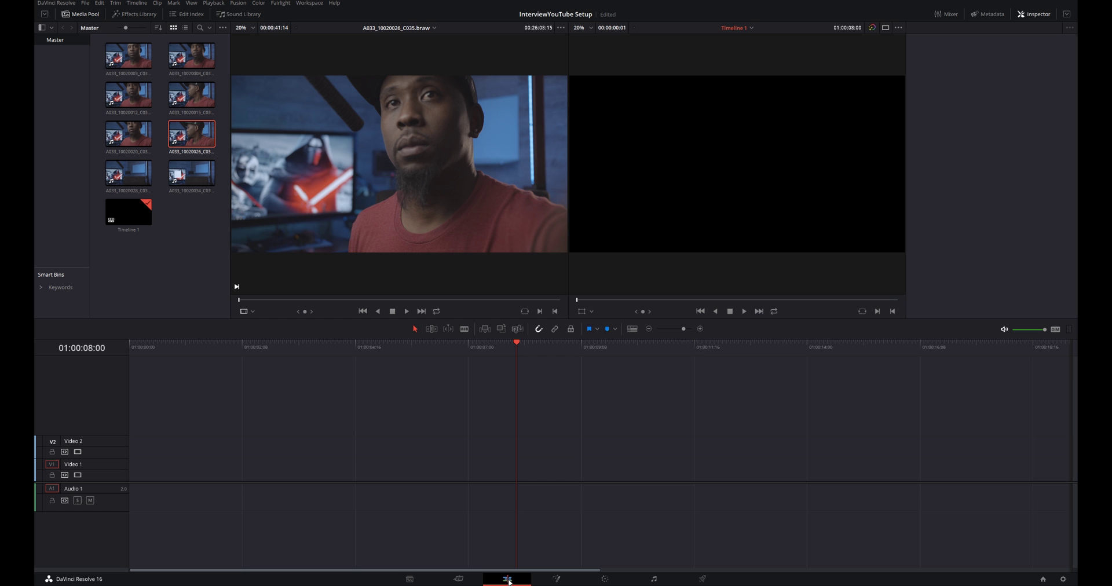
Switch between the Color and Edit pages twice, ending back on the Edit page.
{"action": "left_click", "coordinate": [604, 579]}
{"action": "left_click", "coordinate": [509, 579]}
{"action": "left_click", "coordinate": [605, 579]}
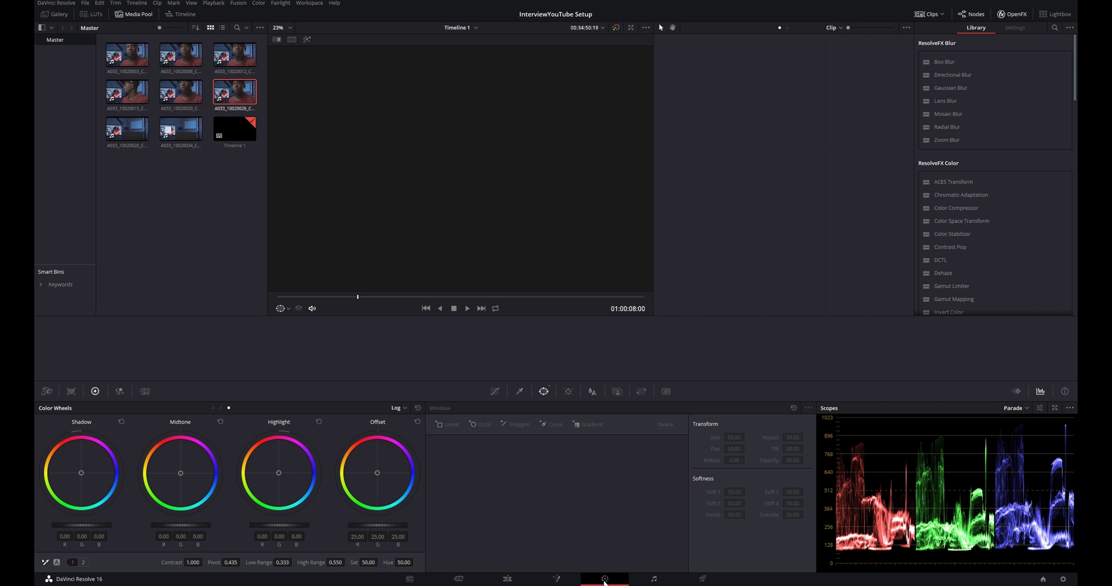
{"action": "left_click", "coordinate": [498, 580]}
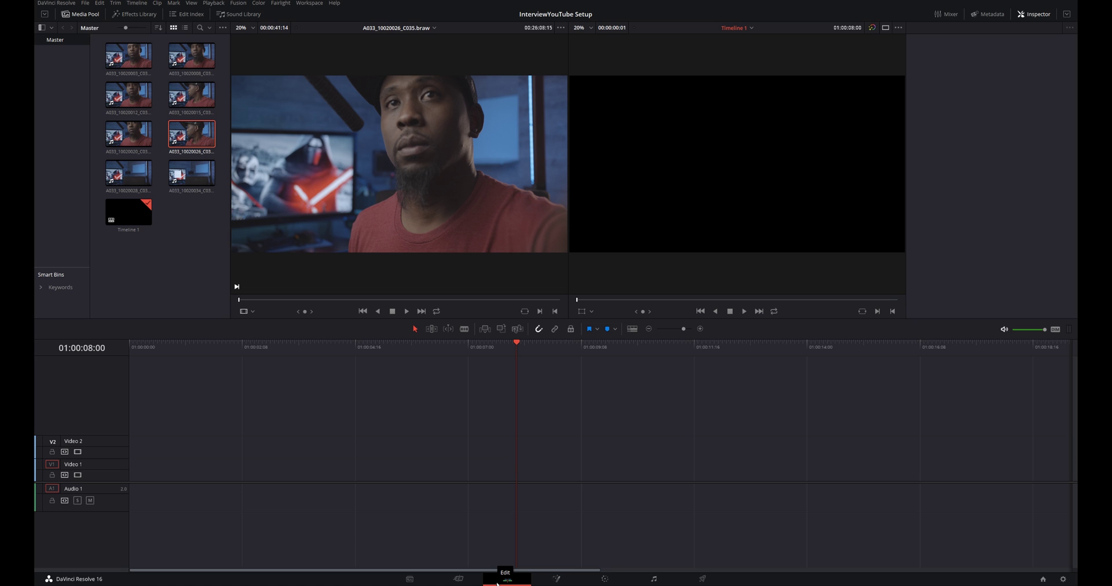
Load empty-room clip A033_10020034_C037.braw in the source viewer and place its video only on Video 2.
{"action": "left_click", "coordinate": [187, 172]}
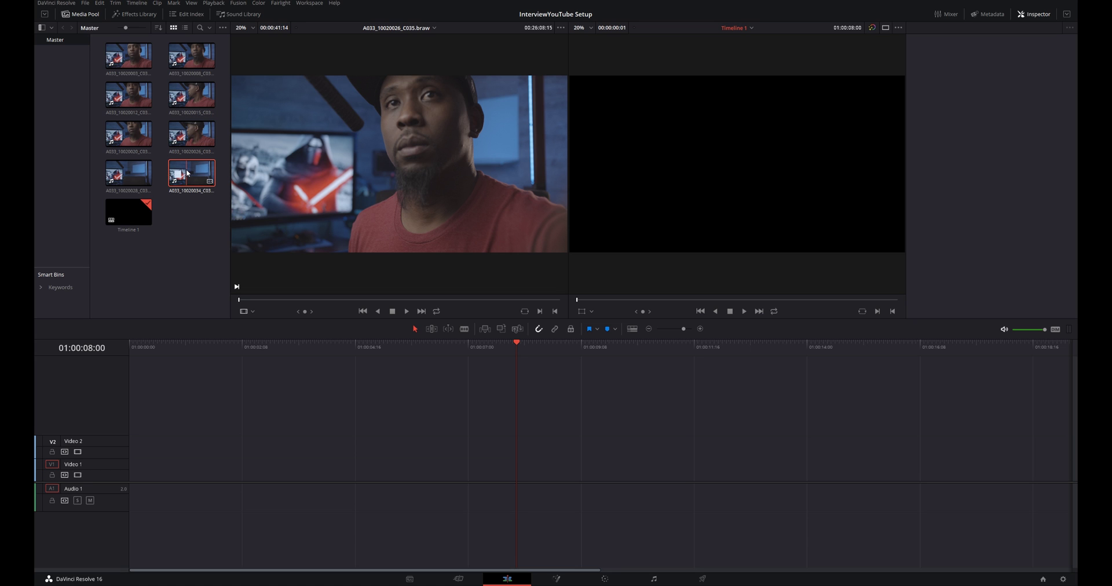
{"action": "mouse_move", "coordinate": [193, 187]}
{"action": "left_mouse_down"}
{"action": "mouse_move", "coordinate": [290, 454]}
{"action": "mouse_move", "coordinate": [200, 172]}
{"action": "left_mouse_up"}
{"action": "double_click", "coordinate": [199, 173]}
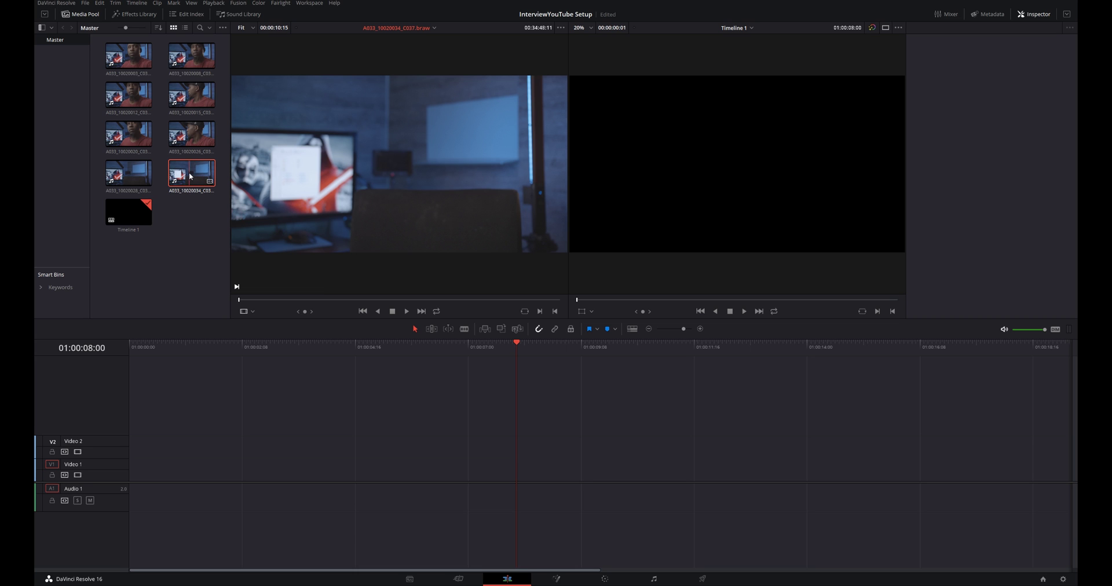
{"action": "mouse_move", "coordinate": [307, 201]}
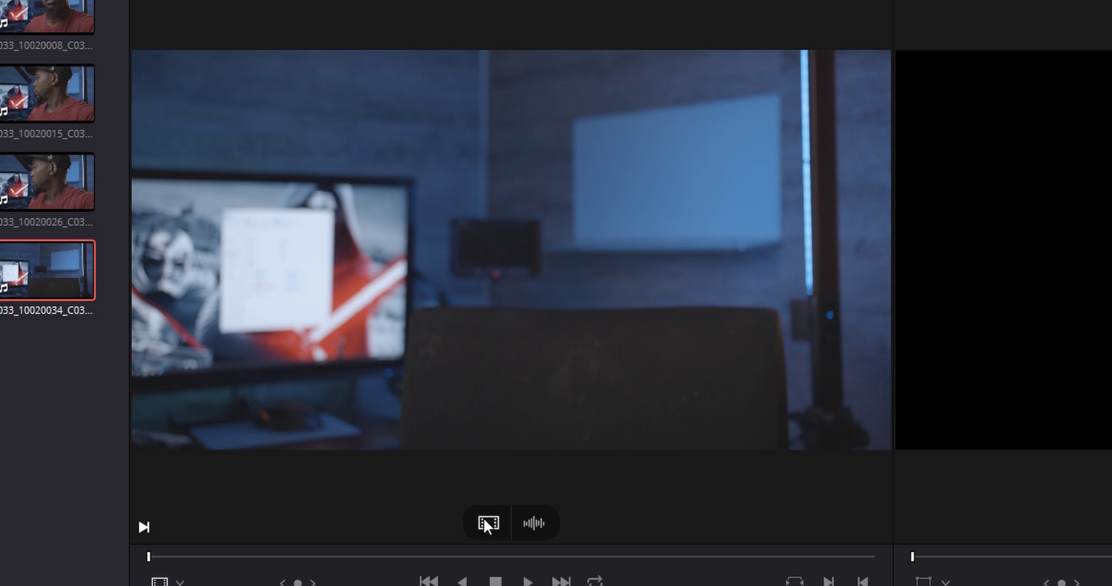
{"action": "left_click_drag", "start_coordinate": [484, 522], "coordinate": [330, 451]}
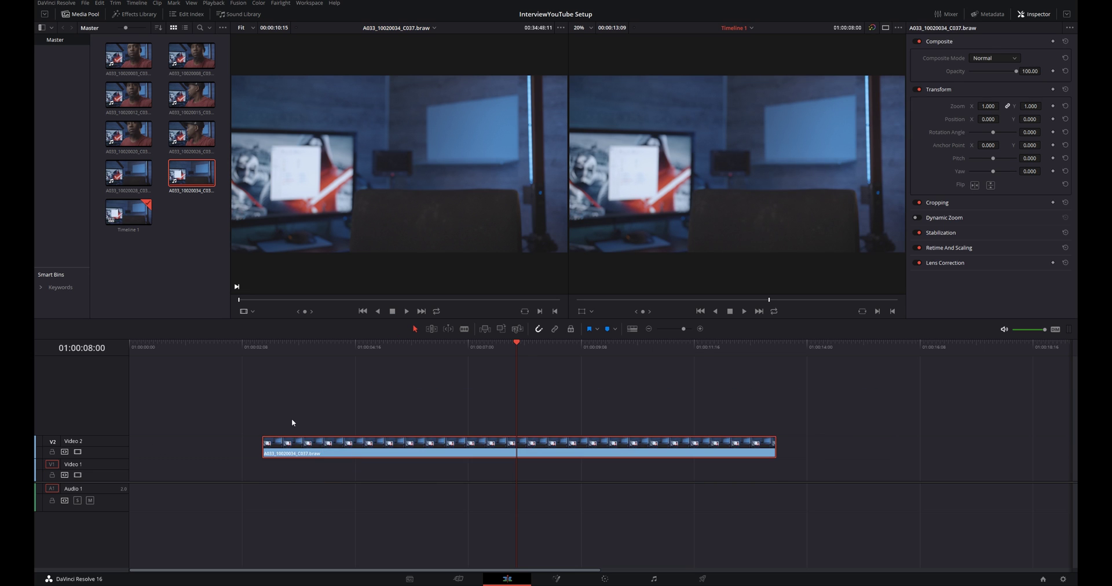
Place the video of interview clip A033_10020026_C035.braw on Video 1.
{"action": "left_click", "coordinate": [483, 345]}
{"action": "left_click", "coordinate": [191, 131]}
{"action": "double_click", "coordinate": [191, 130]}
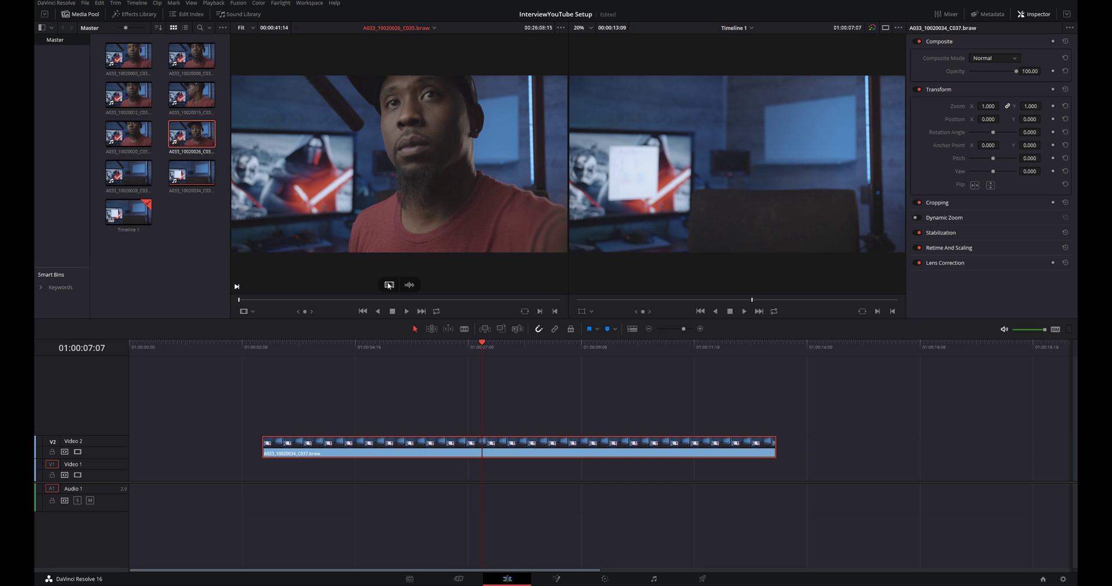
{"action": "left_click_drag", "start_coordinate": [389, 285], "coordinate": [265, 473]}
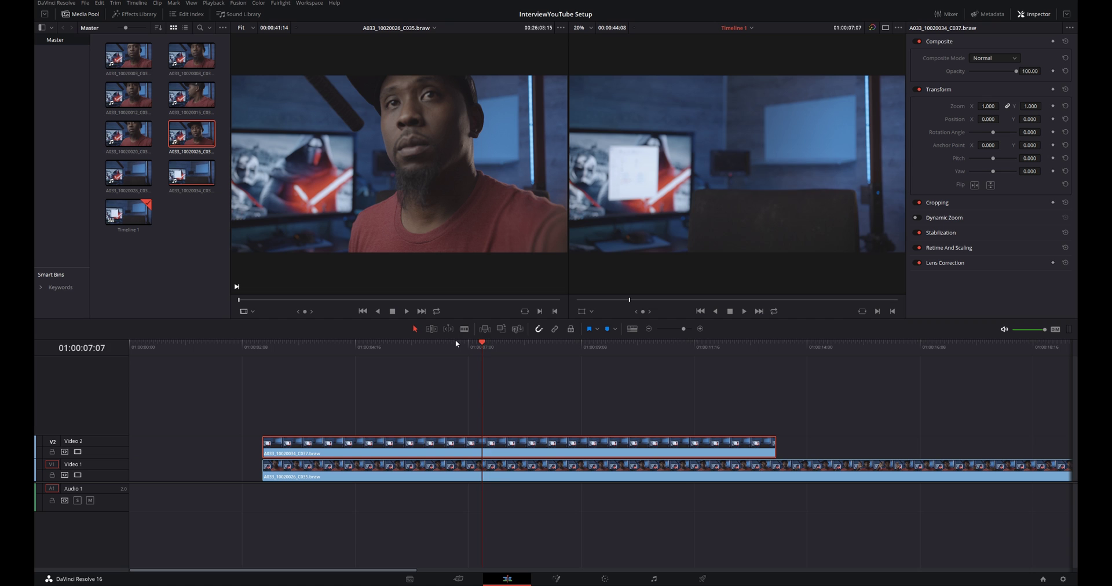
Save the project and lower the background plate's opacity to about 47 (46.96).
{"action": "left_click", "coordinate": [508, 343]}
{"action": "key", "text": "ctrl+s"}
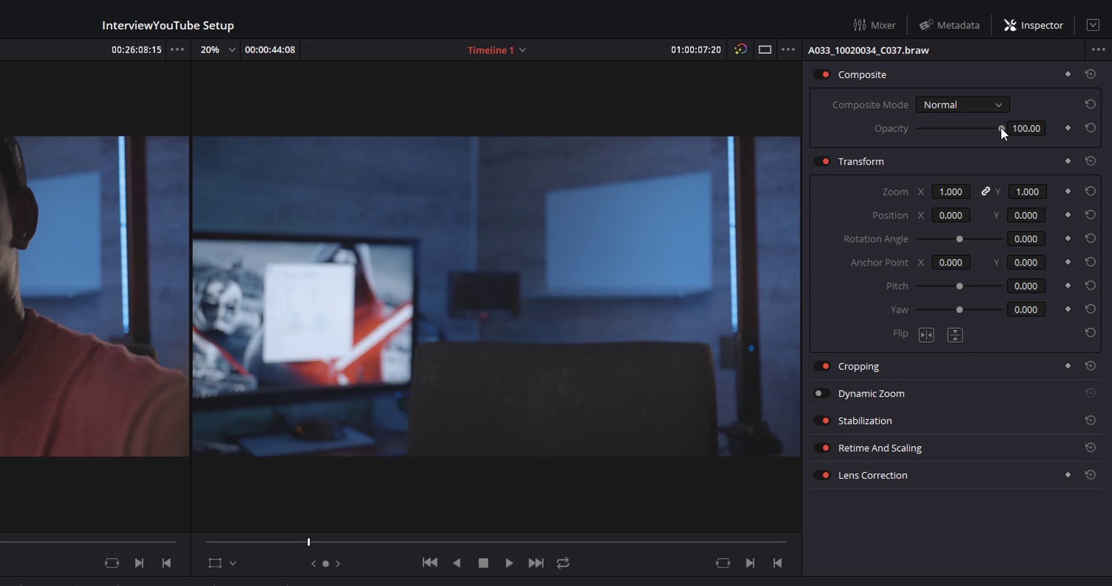
{"action": "left_click_drag", "start_coordinate": [1016, 70], "coordinate": [1005, 70]}
{"action": "left_click_drag", "start_coordinate": [981, 129], "coordinate": [957, 128]}
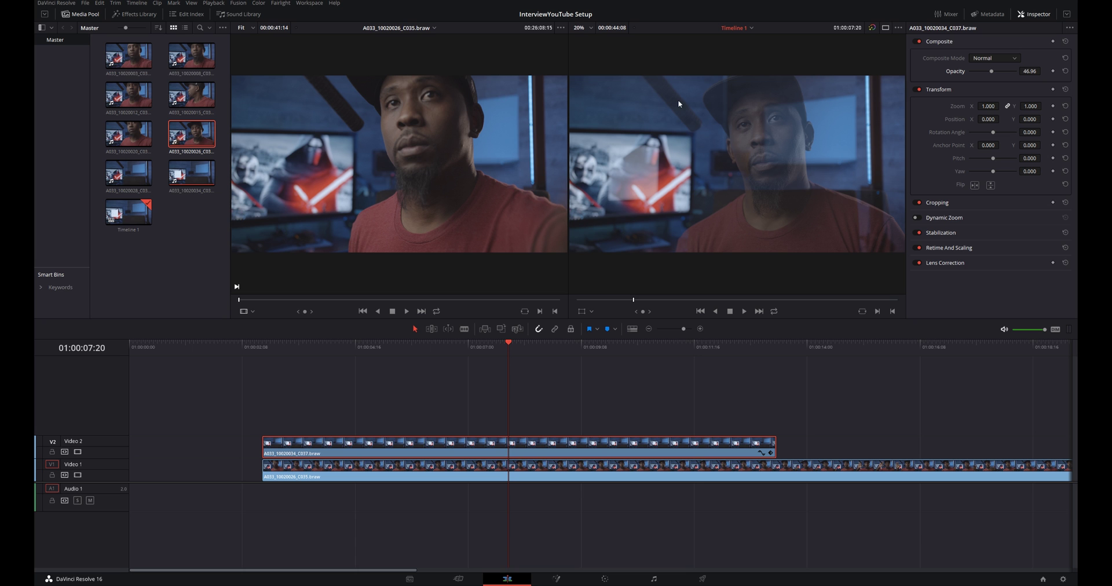
Switch to the Color page and reposition node 01 in the node graph.
{"action": "left_click", "coordinate": [604, 579]}
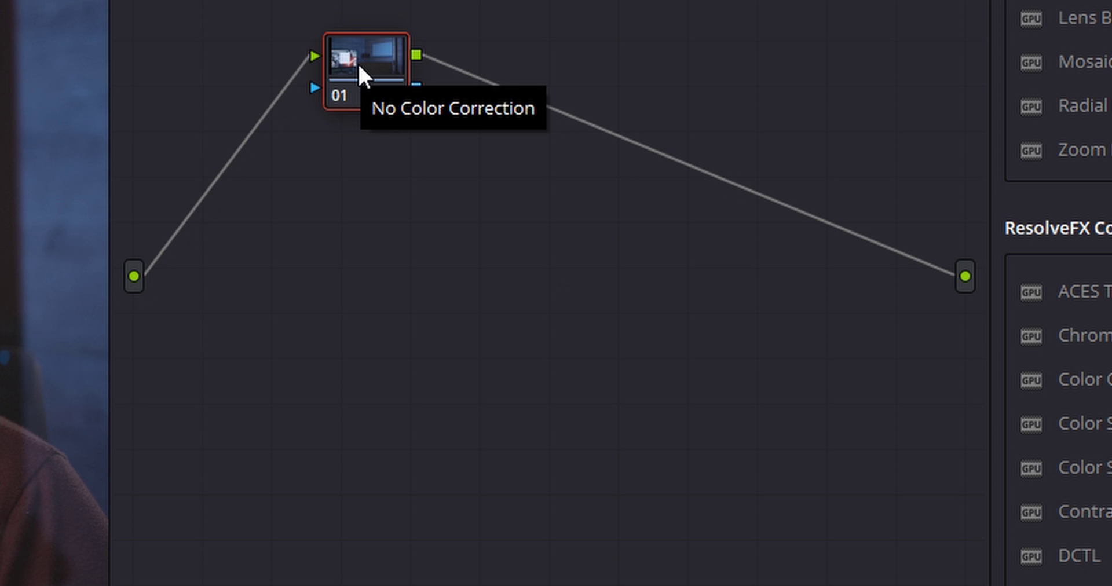
{"action": "left_click_drag", "start_coordinate": [357, 61], "coordinate": [315, 183]}
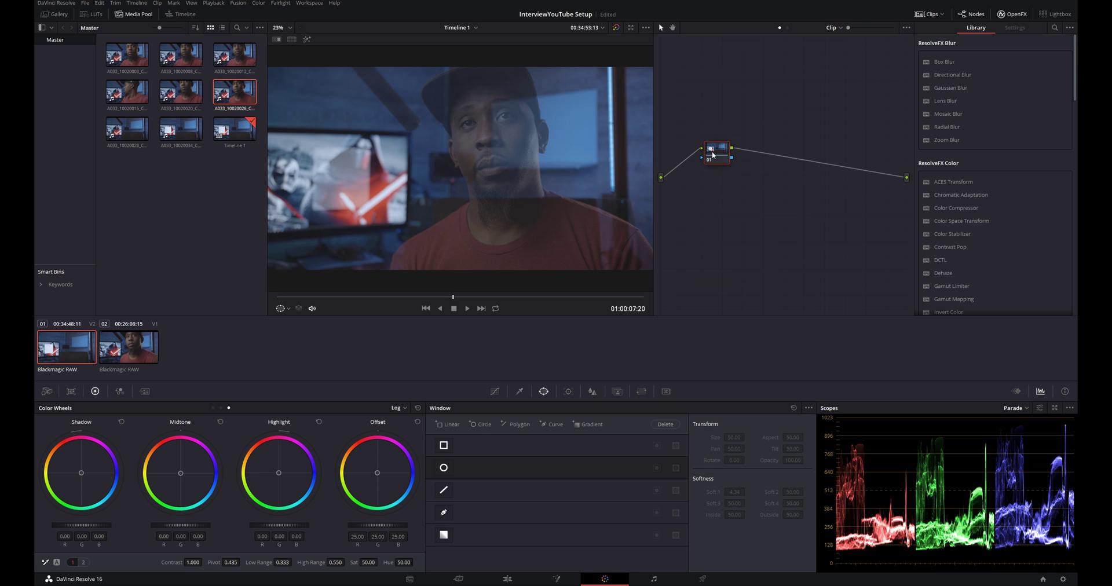
{"action": "mouse_move", "coordinate": [710, 144]}
{"action": "left_mouse_down"}
{"action": "mouse_move", "coordinate": [725, 148]}
{"action": "mouse_move", "coordinate": [708, 150]}
{"action": "left_mouse_up"}
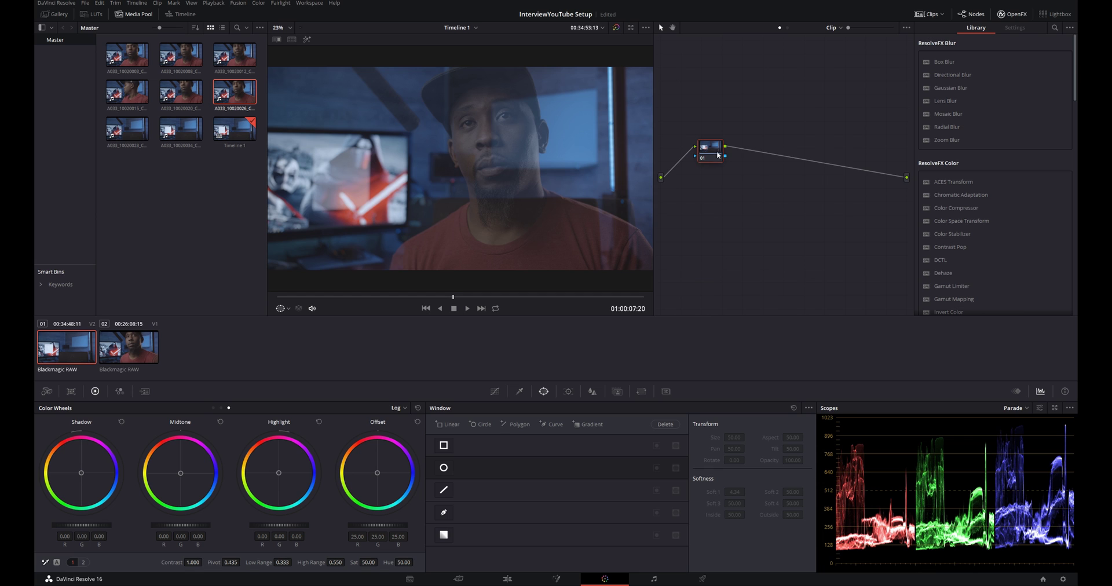
{"action": "left_click_drag", "start_coordinate": [707, 150], "coordinate": [709, 158]}
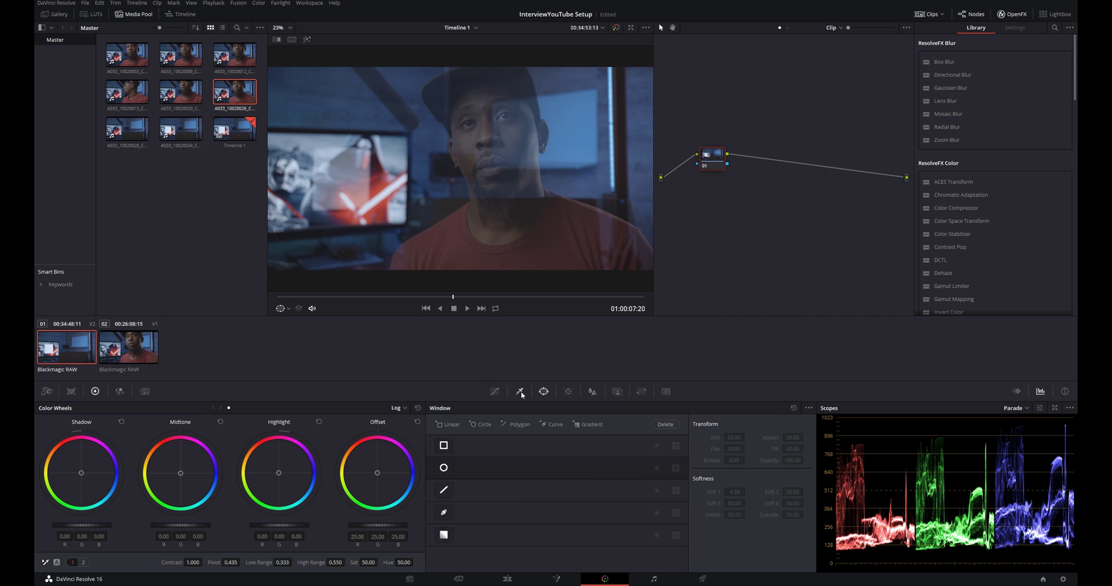
Browse the Qualifier and Curves palettes, then show the Window masking shapes.
{"action": "left_click", "coordinate": [498, 392]}
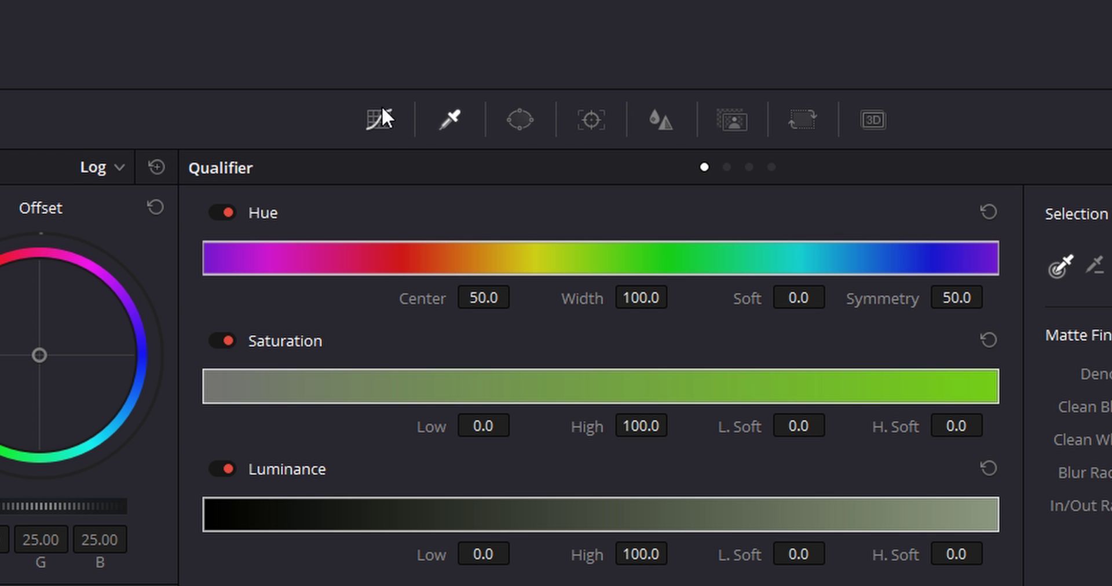
{"action": "left_click", "coordinate": [384, 122]}
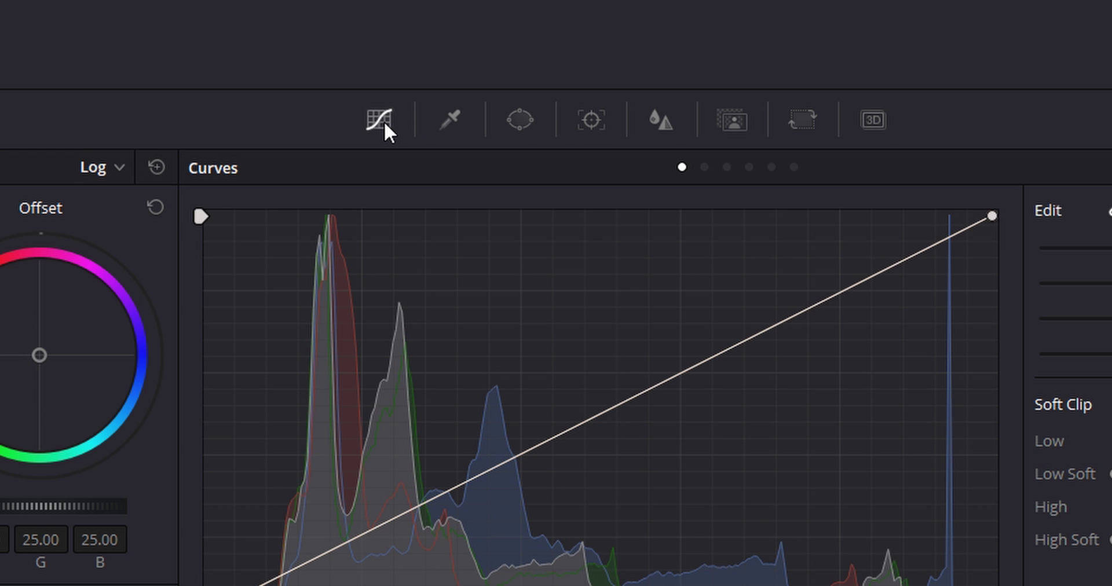
{"action": "left_click", "coordinate": [442, 121]}
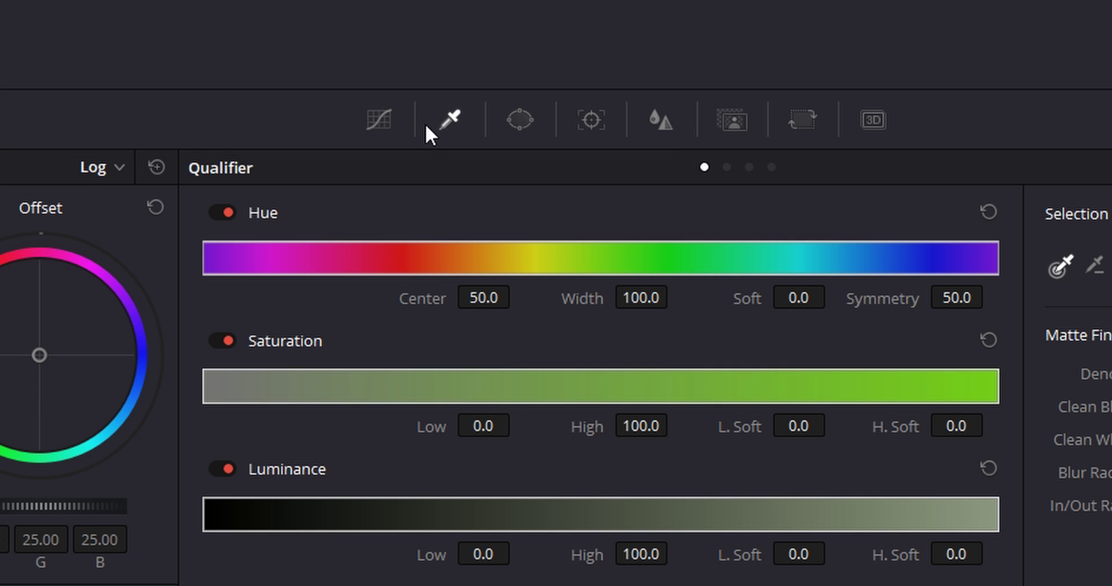
{"action": "left_click", "coordinate": [518, 122]}
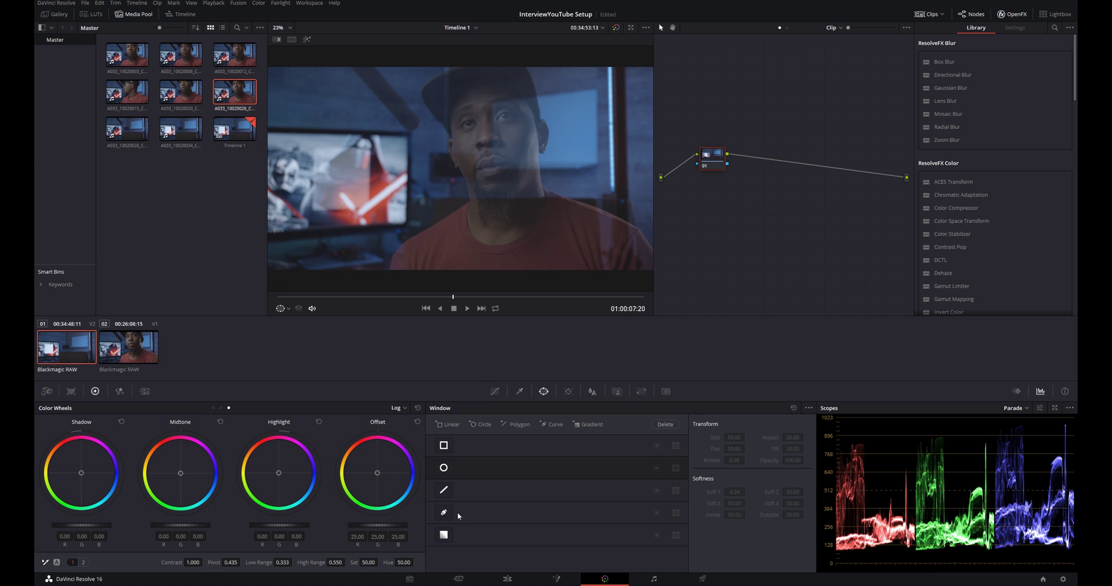
Draw a closed four-point curve window around the shotgun mic in the upper left.
{"action": "left_click", "coordinate": [444, 514]}
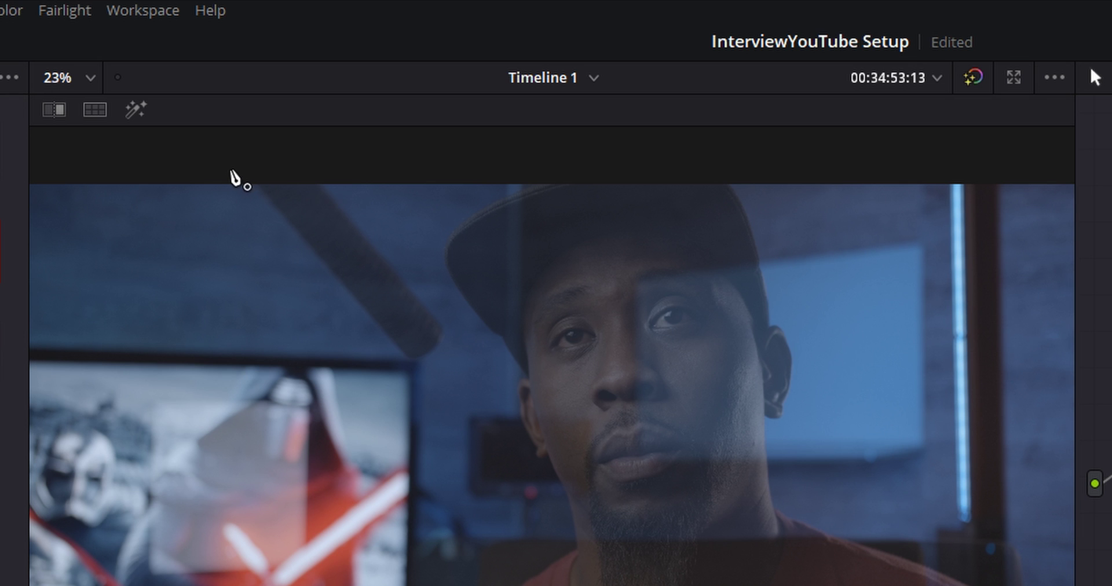
{"action": "left_click", "coordinate": [230, 169]}
{"action": "left_click", "coordinate": [410, 377]}
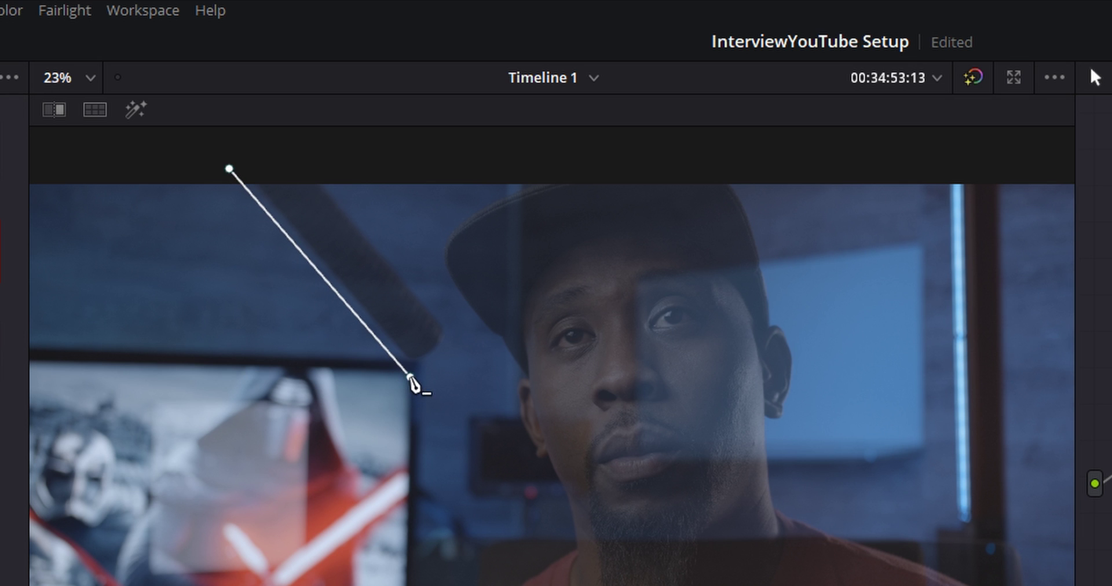
{"action": "left_click", "coordinate": [458, 340]}
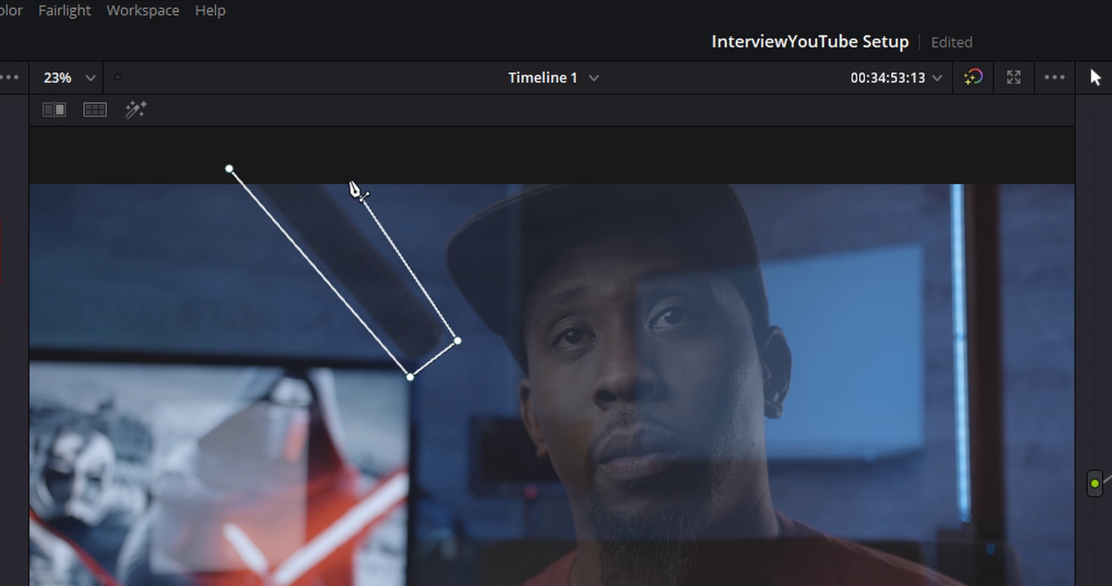
{"action": "left_click", "coordinate": [339, 173]}
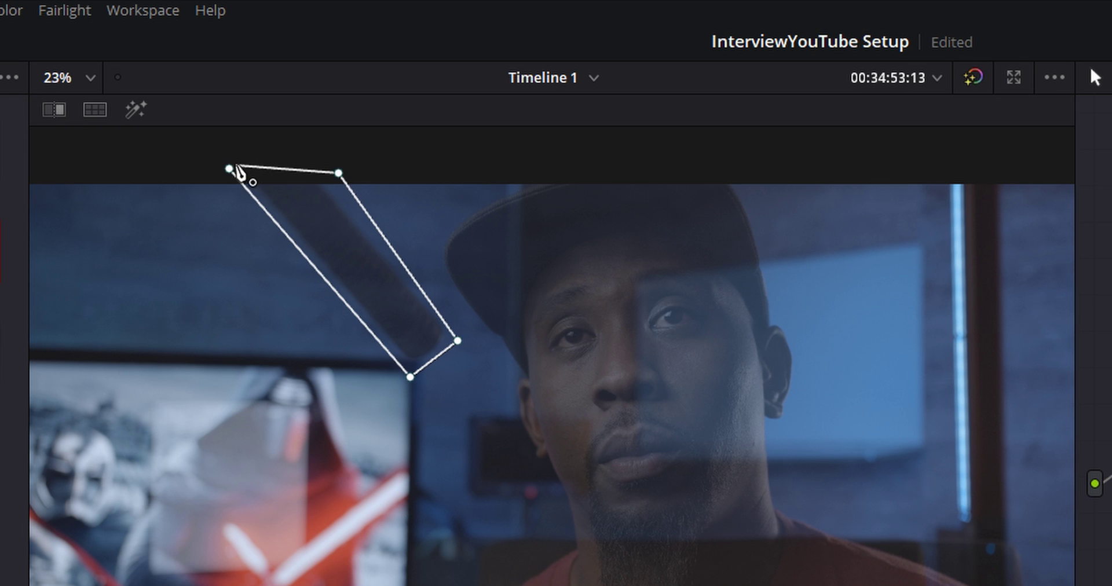
{"action": "left_click", "coordinate": [230, 169]}
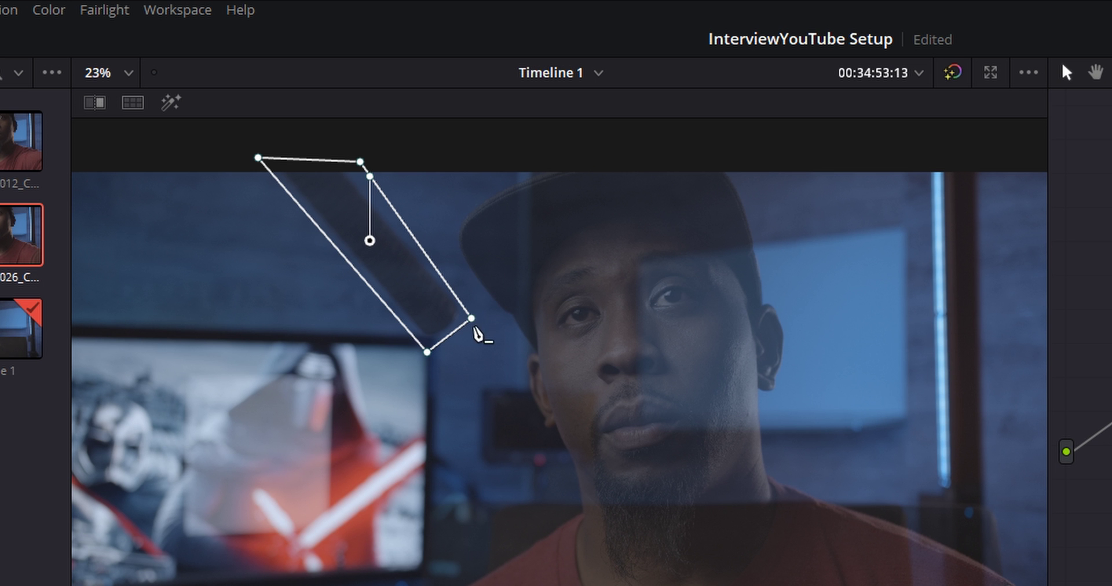
Shift the mask over the mic and adjust its four corners to fit snugly.
{"action": "left_click_drag", "start_coordinate": [414, 293], "coordinate": [462, 284]}
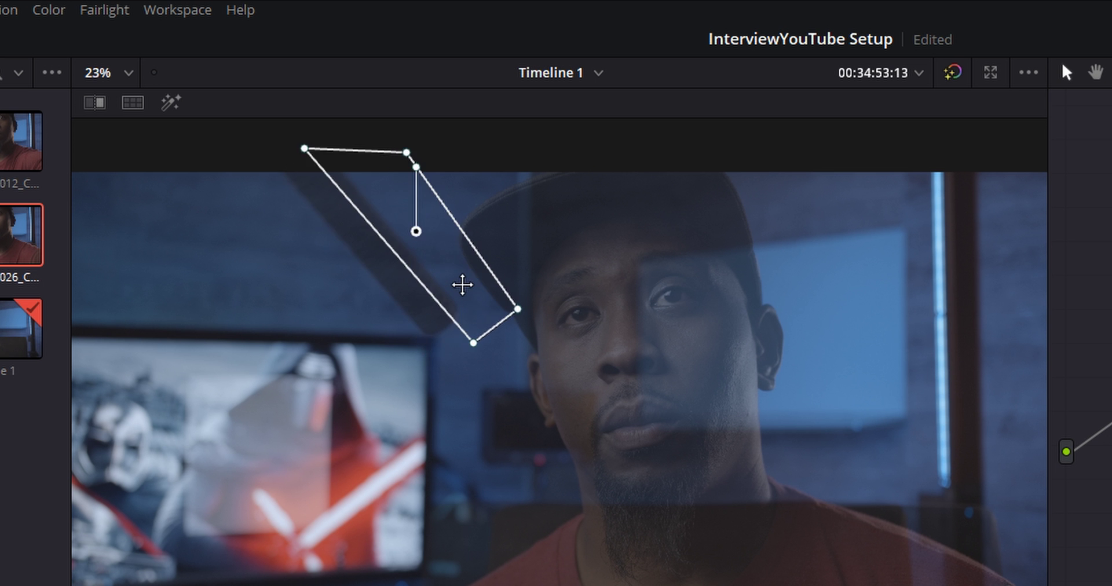
{"action": "left_click_drag", "start_coordinate": [473, 342], "coordinate": [420, 365]}
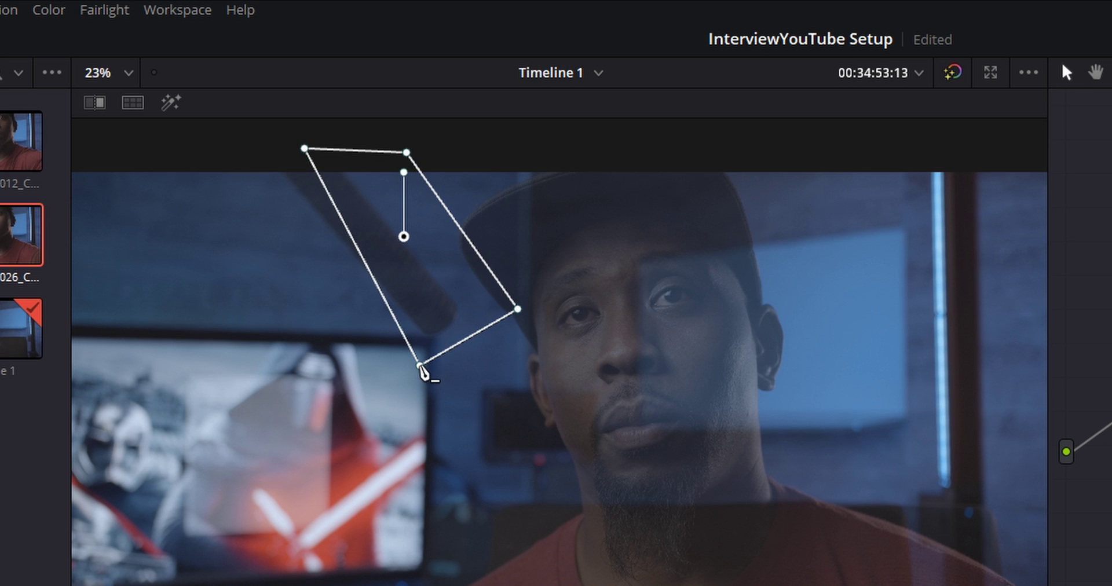
{"action": "left_click_drag", "start_coordinate": [305, 150], "coordinate": [253, 147]}
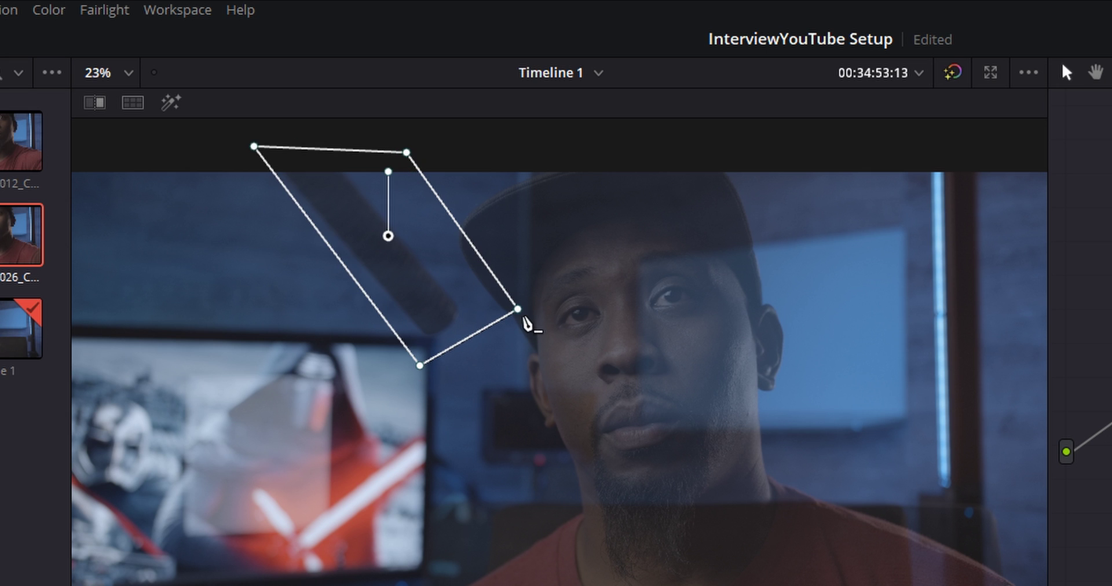
{"action": "left_click_drag", "start_coordinate": [518, 309], "coordinate": [471, 320]}
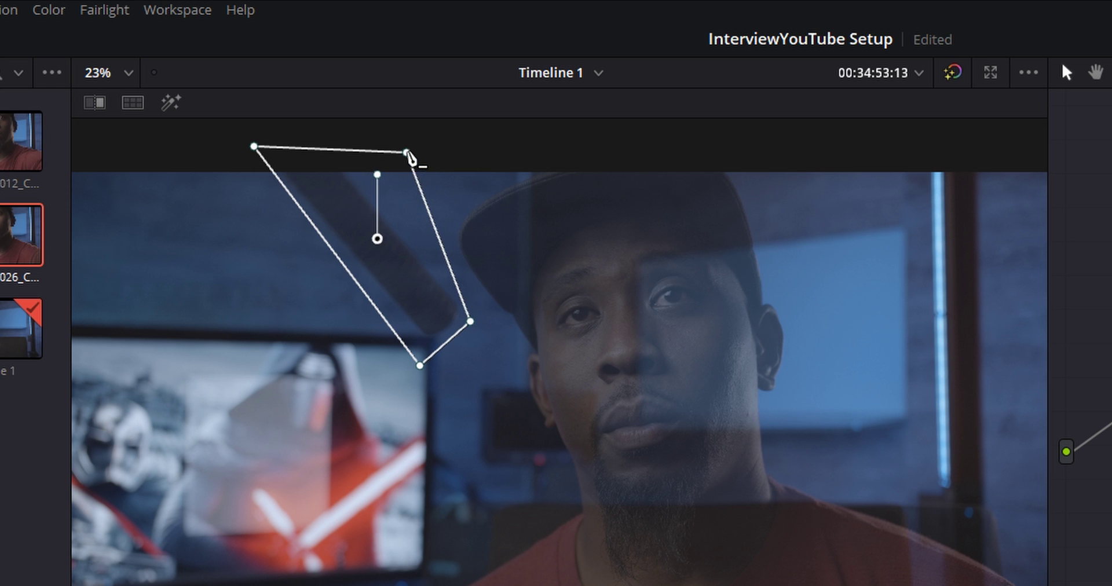
{"action": "left_click_drag", "start_coordinate": [407, 152], "coordinate": [330, 144]}
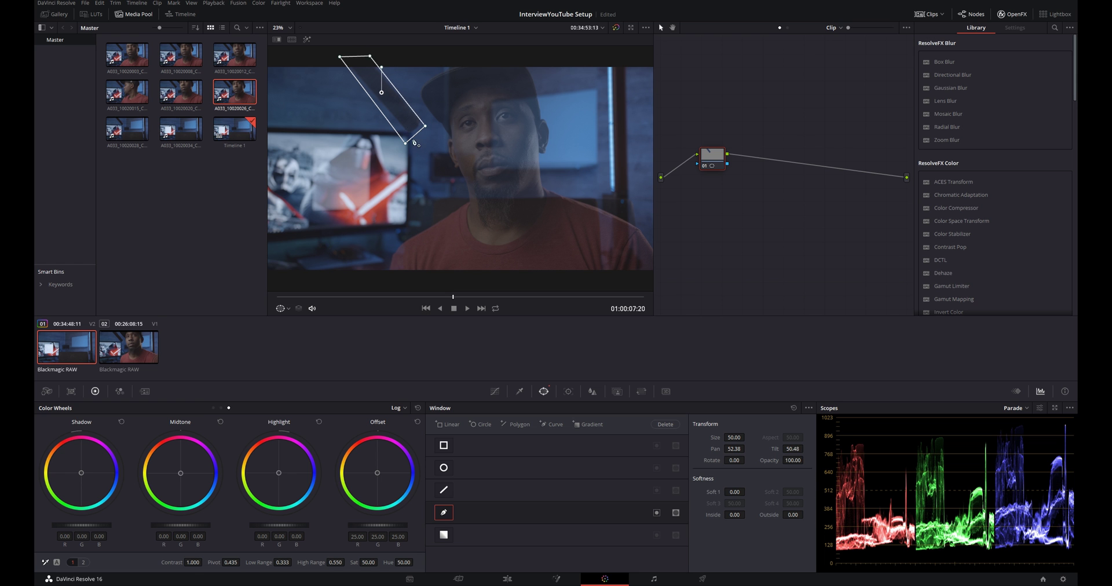
{"action": "left_click_drag", "start_coordinate": [425, 125], "coordinate": [427, 122]}
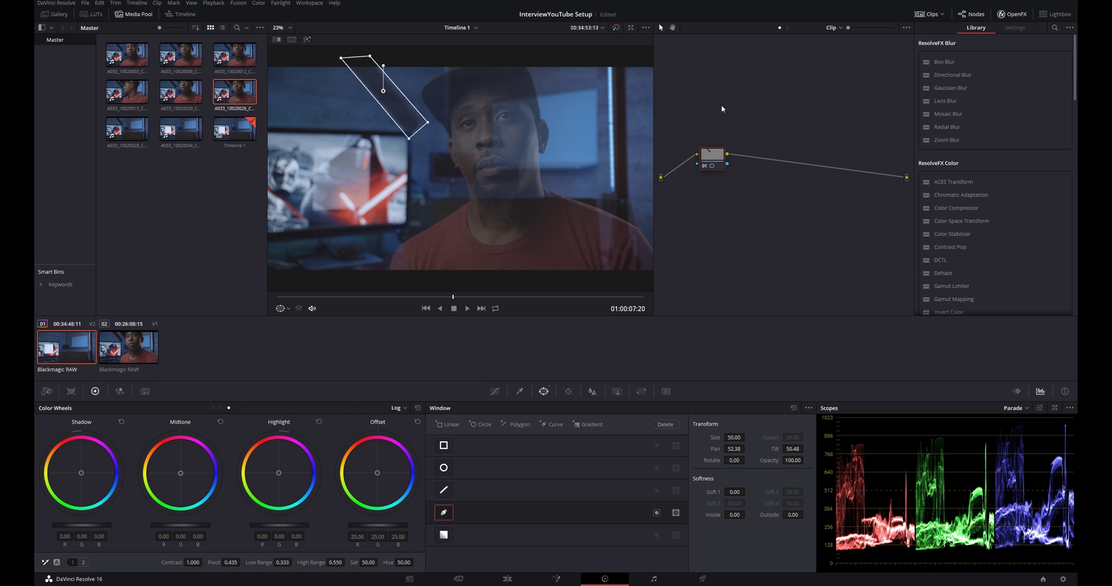
Add an alpha output fed by node 01's key output, then return to the Edit page with Shift+4.
{"action": "right_click", "coordinate": [784, 94]}
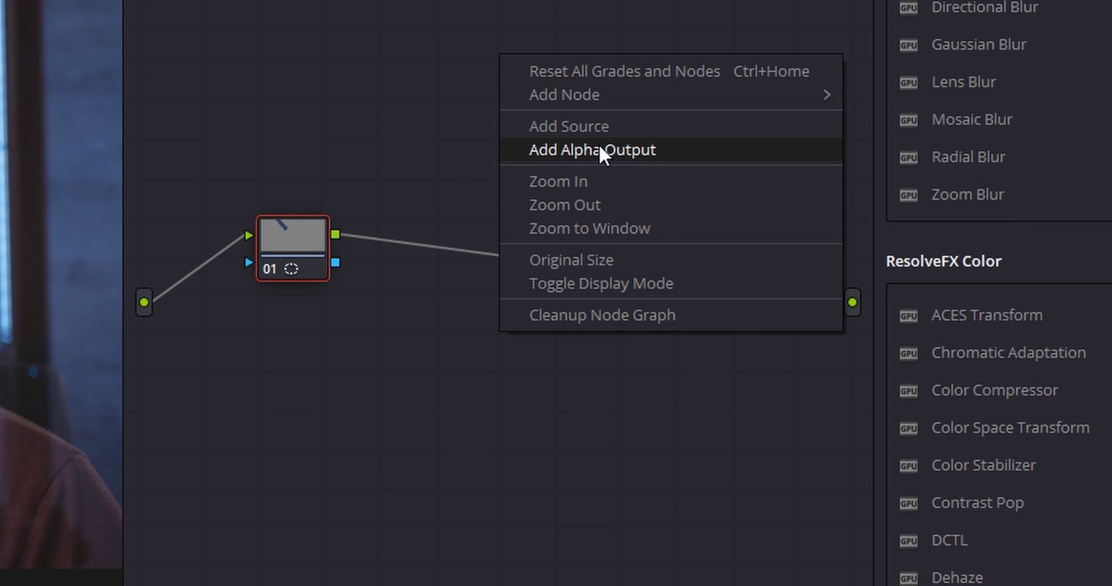
{"action": "left_click", "coordinate": [622, 150]}
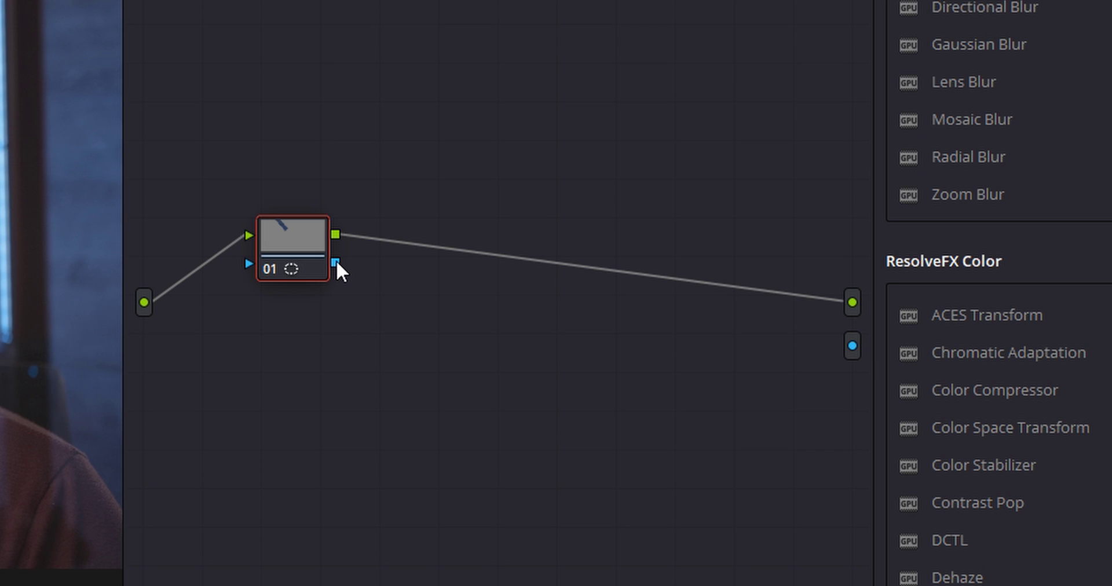
{"action": "left_click_drag", "start_coordinate": [336, 262], "coordinate": [853, 348]}
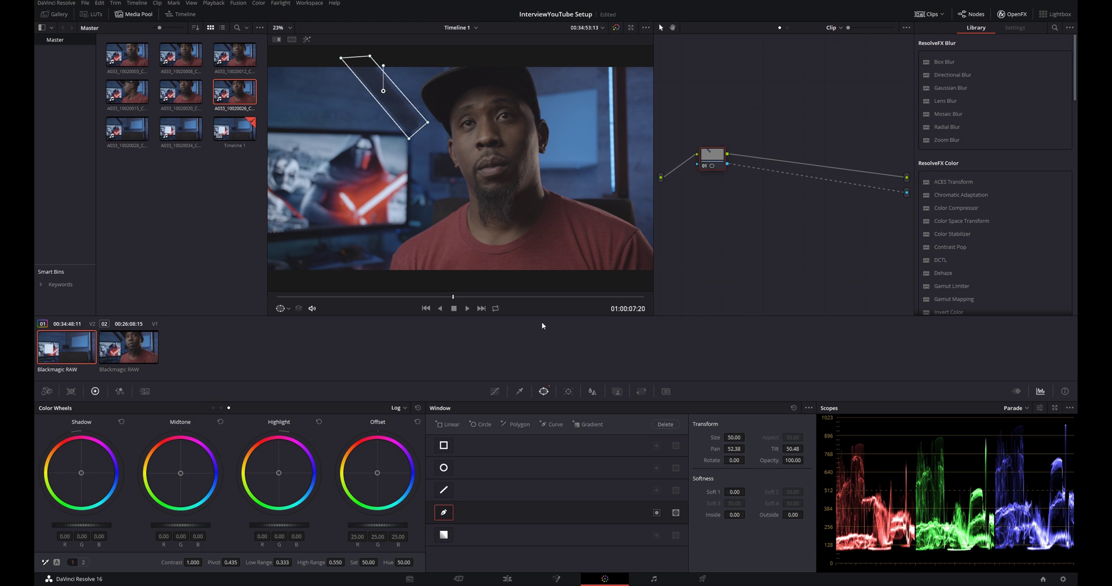
{"action": "key", "text": "shift+4"}
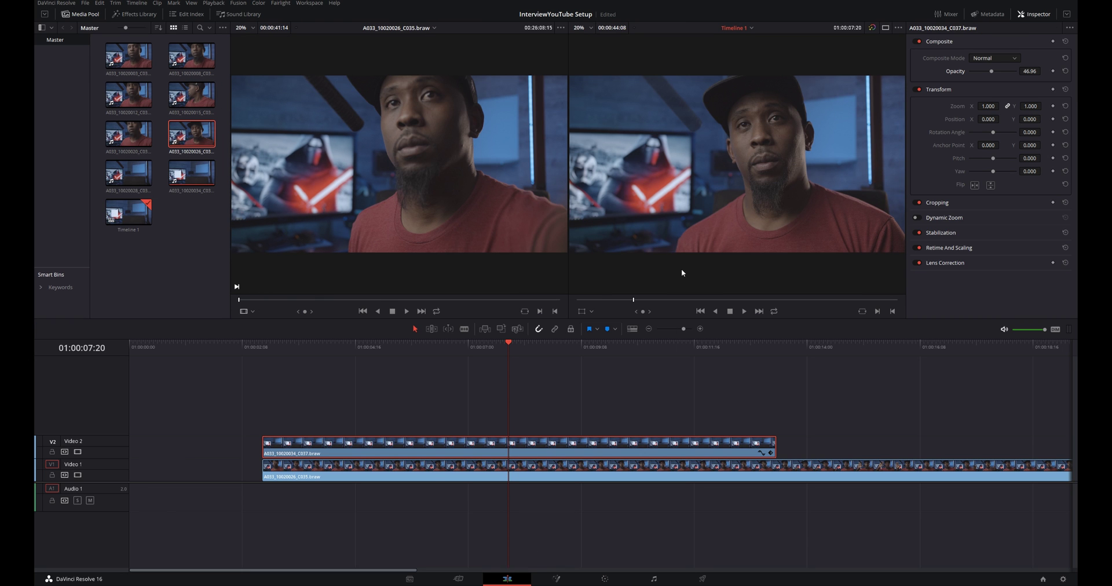
Raise the Video 2 plate's opacity to 100 and scrub to 01:00:08:03 to check the mic.
{"action": "left_click_drag", "start_coordinate": [989, 72], "coordinate": [1022, 73]}
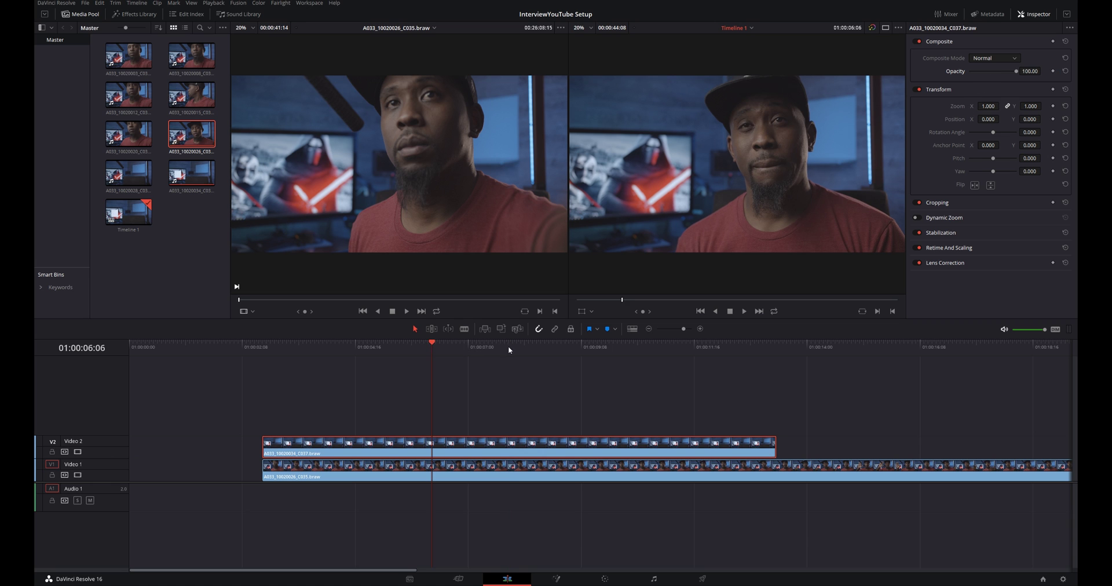
{"action": "left_click", "coordinate": [336, 346]}
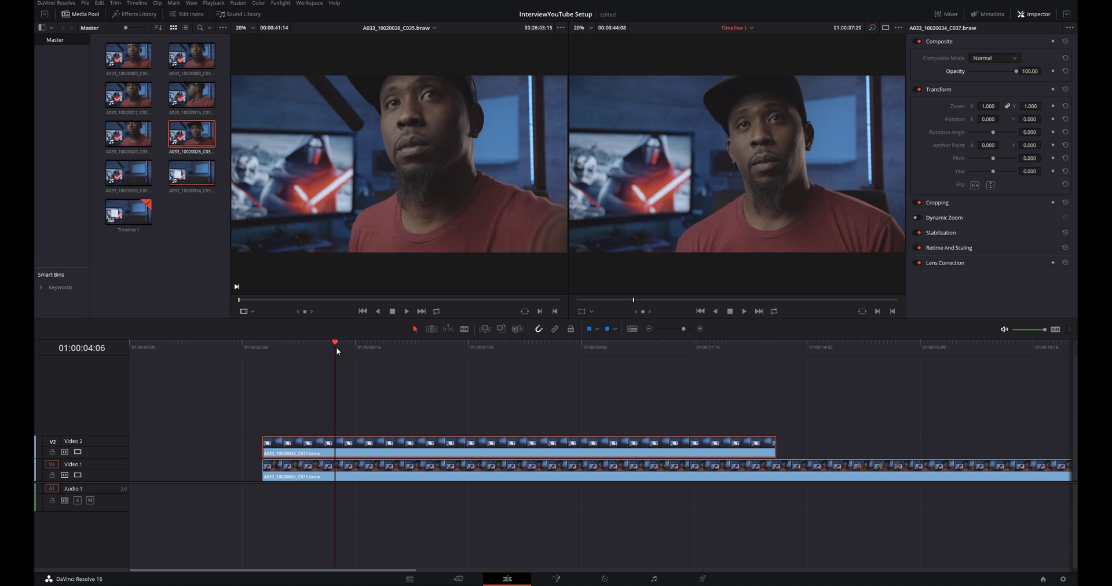
{"action": "left_click", "coordinate": [410, 342]}
{"action": "left_click", "coordinate": [522, 344]}
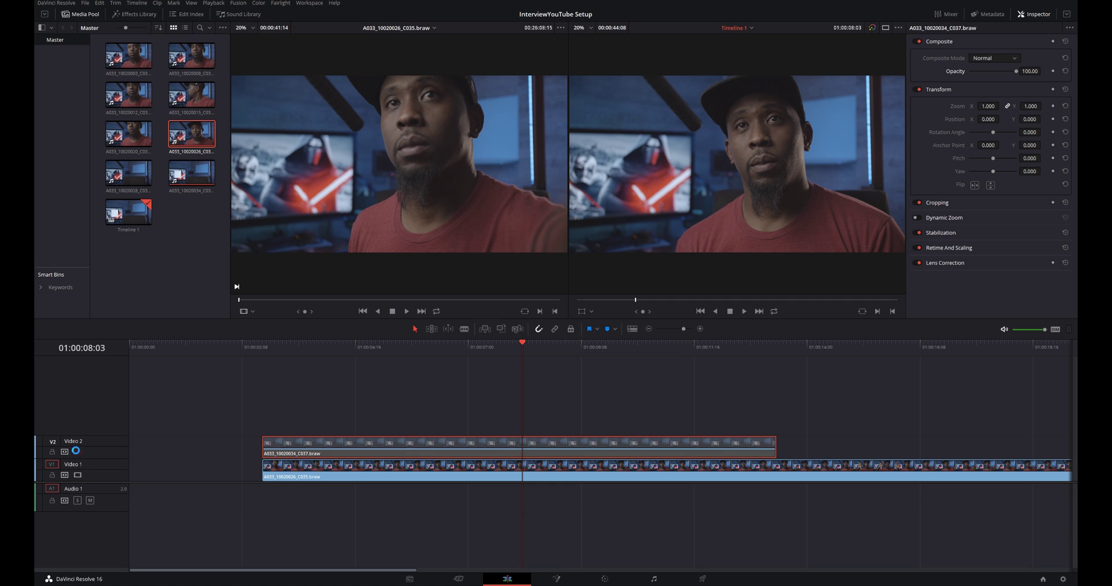
Toggle the Video 2 track off and on to compare the shot with and without the plate.
{"action": "left_click", "coordinate": [76, 451]}
{"action": "left_click", "coordinate": [77, 452]}
{"action": "left_click", "coordinate": [77, 451]}
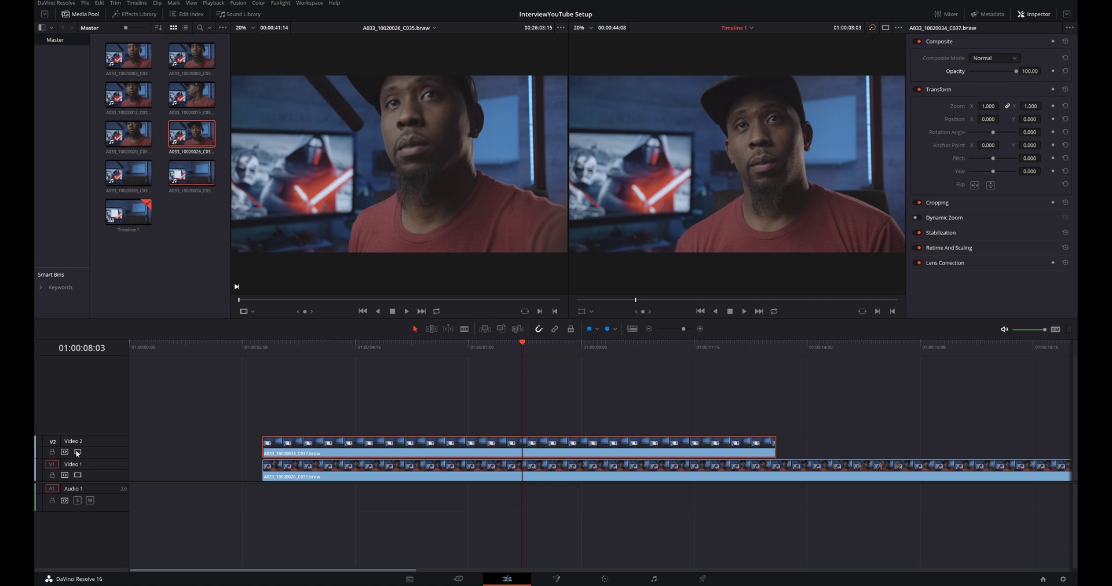